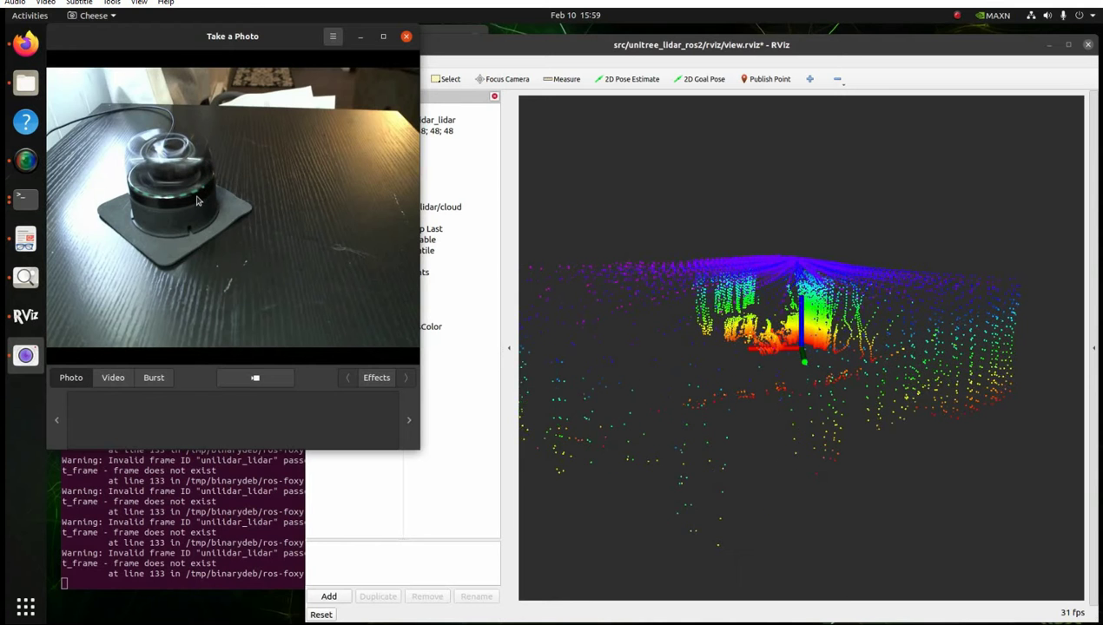
- Examine the live lidar point cloud in RViz from several angles and zoom levels, ending on a side view
click(595, 522)
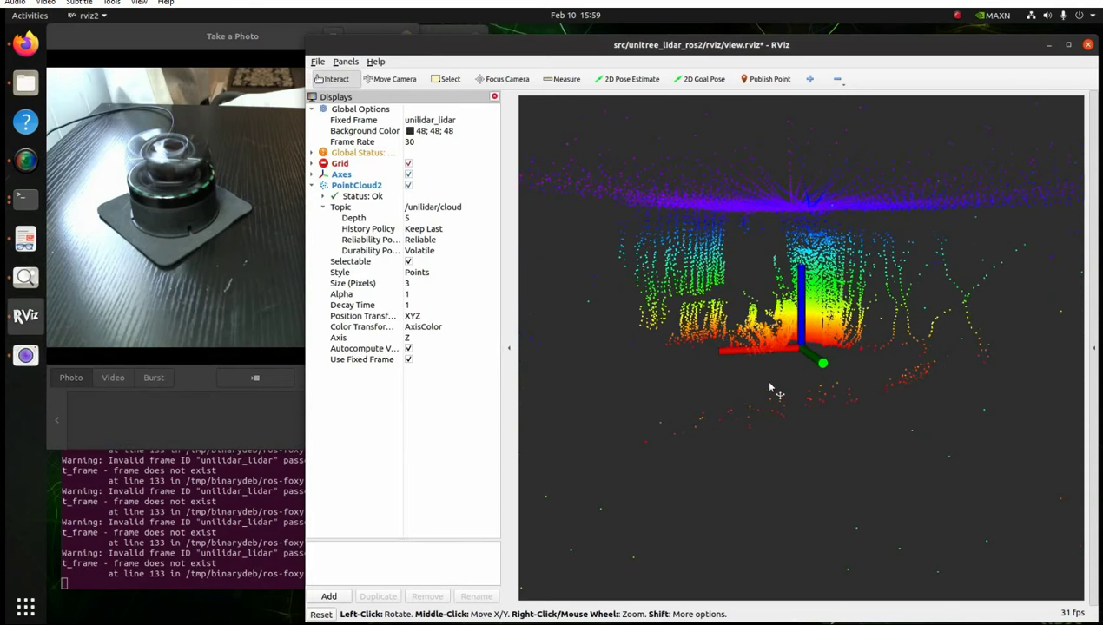
scroll(767, 387, up, 2)
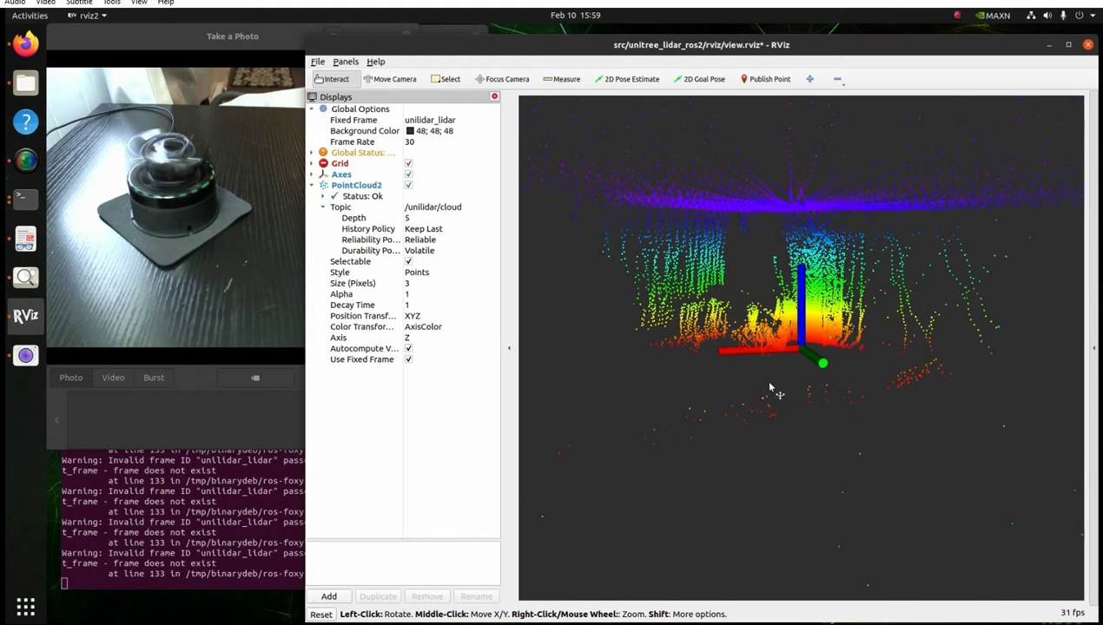
drag(753, 365, 794, 371)
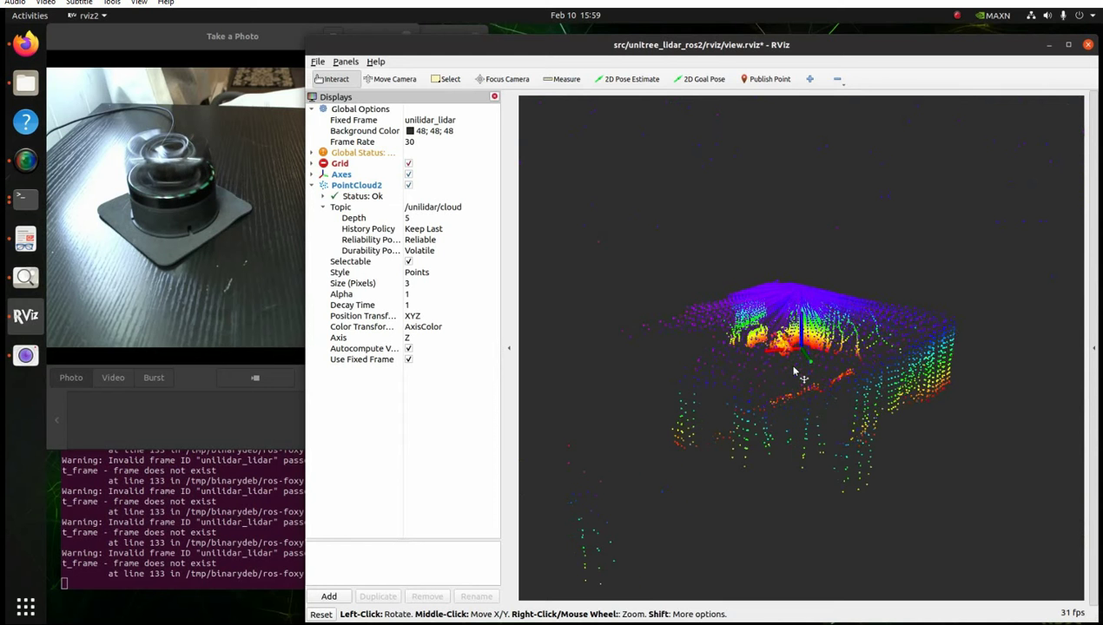
drag(794, 374, 757, 345)
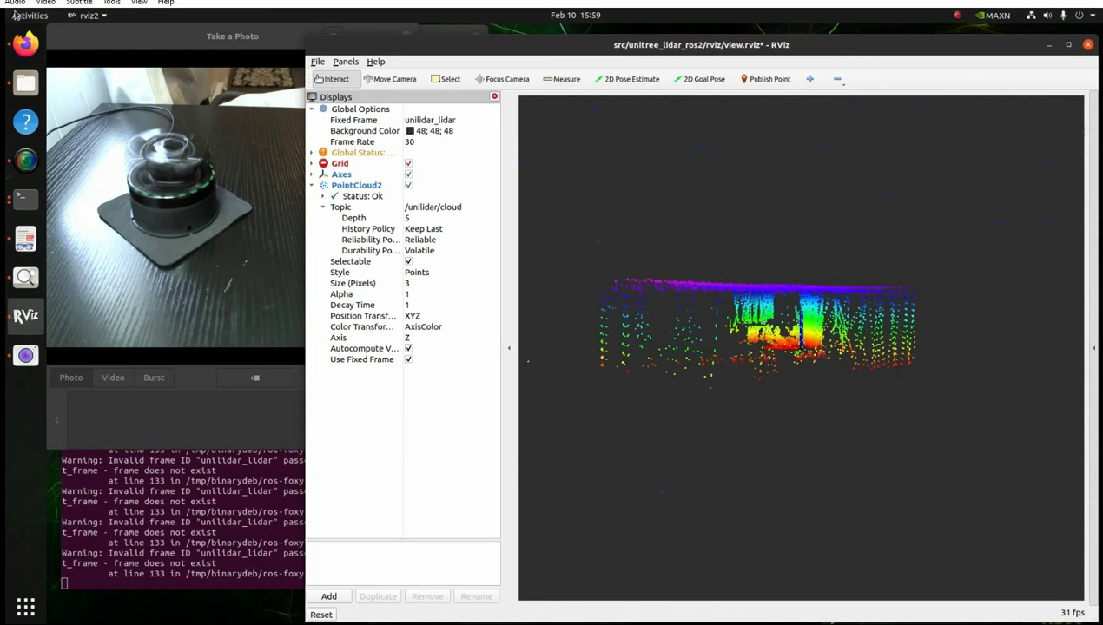
- Switch to Firefox and review the Unitree 4D LiDAR L1 page's introduction, headline specifications and omnidirectional scanning section
click(25, 44)
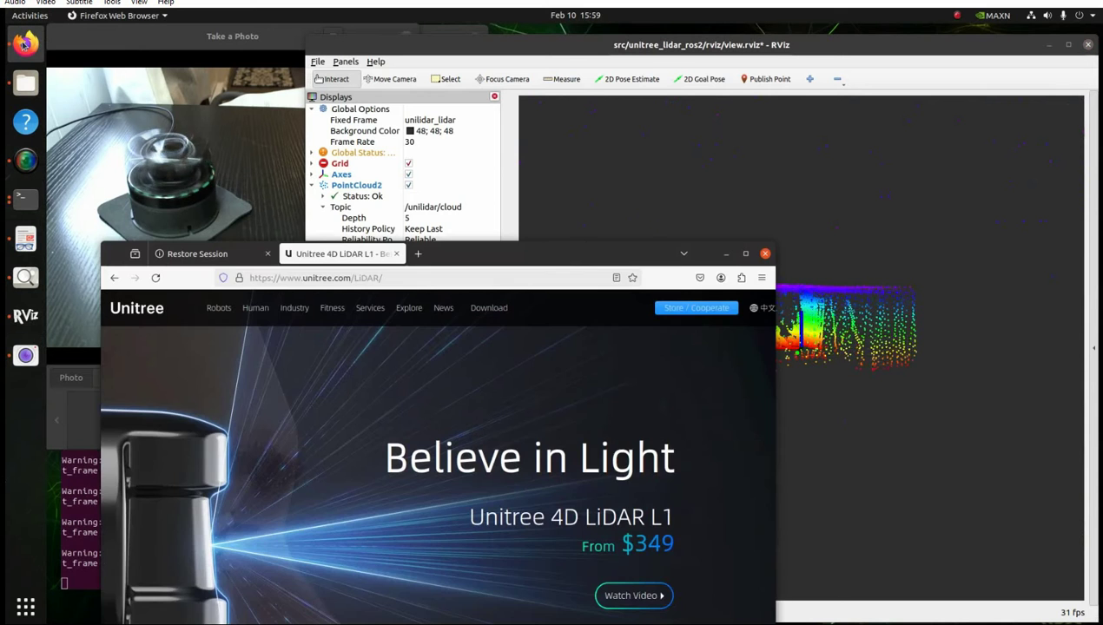
drag(515, 258, 476, 71)
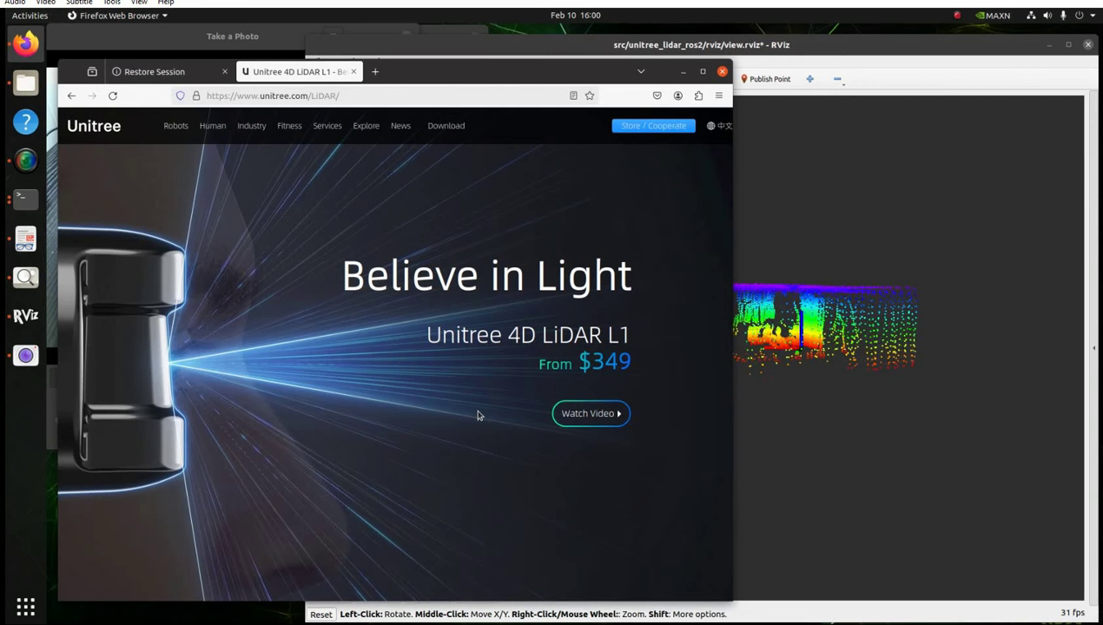
scroll(428, 347, down, 5)
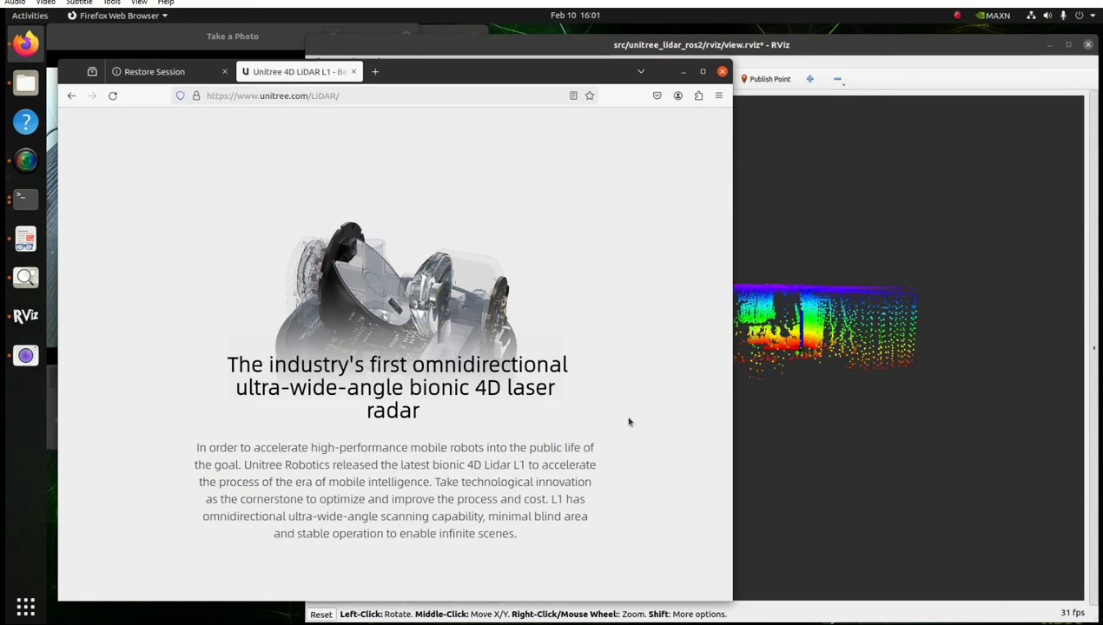
scroll(629, 422, down, 5)
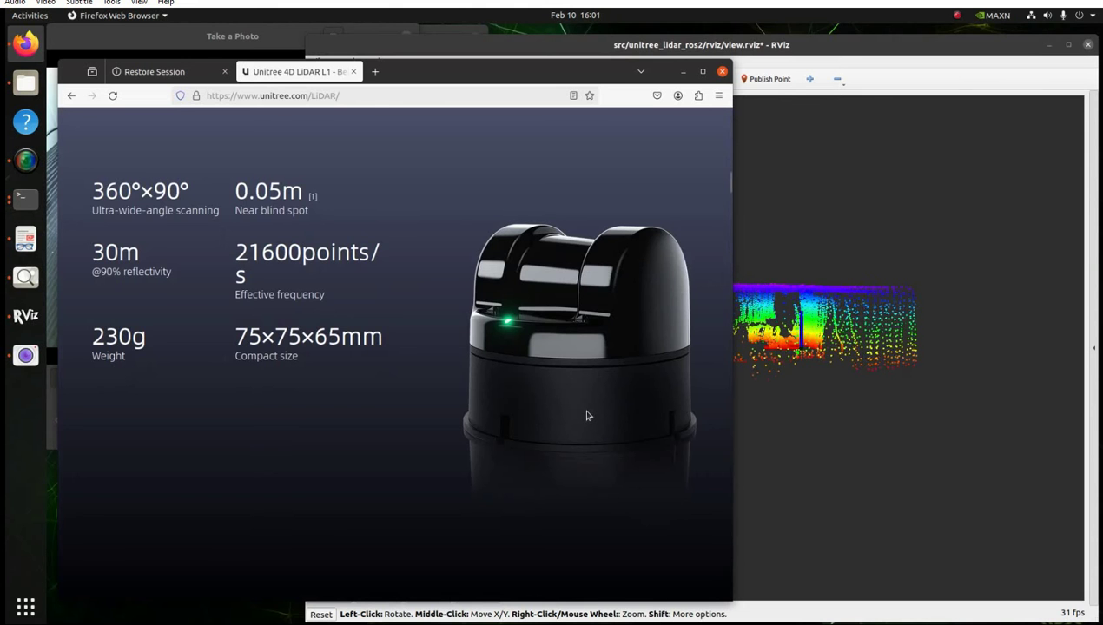
scroll(587, 416, down, 3)
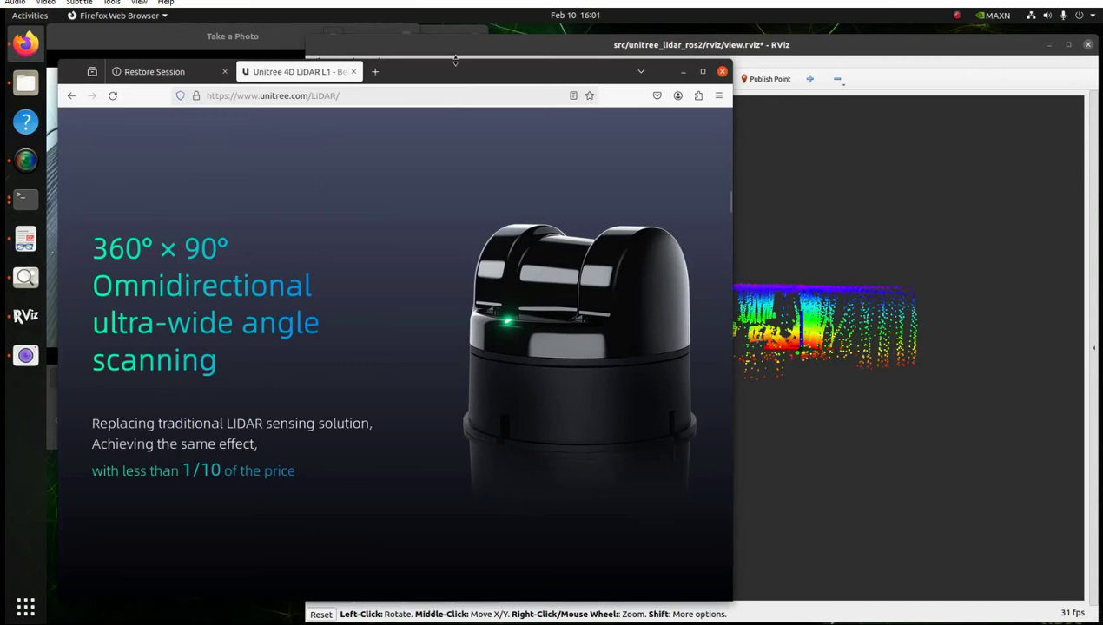
- Shift the browser window aside, switch to RViz and inspect the live point cloud from an elevated angle, both far out and close up
drag(455, 60, 417, 60)
click(734, 402)
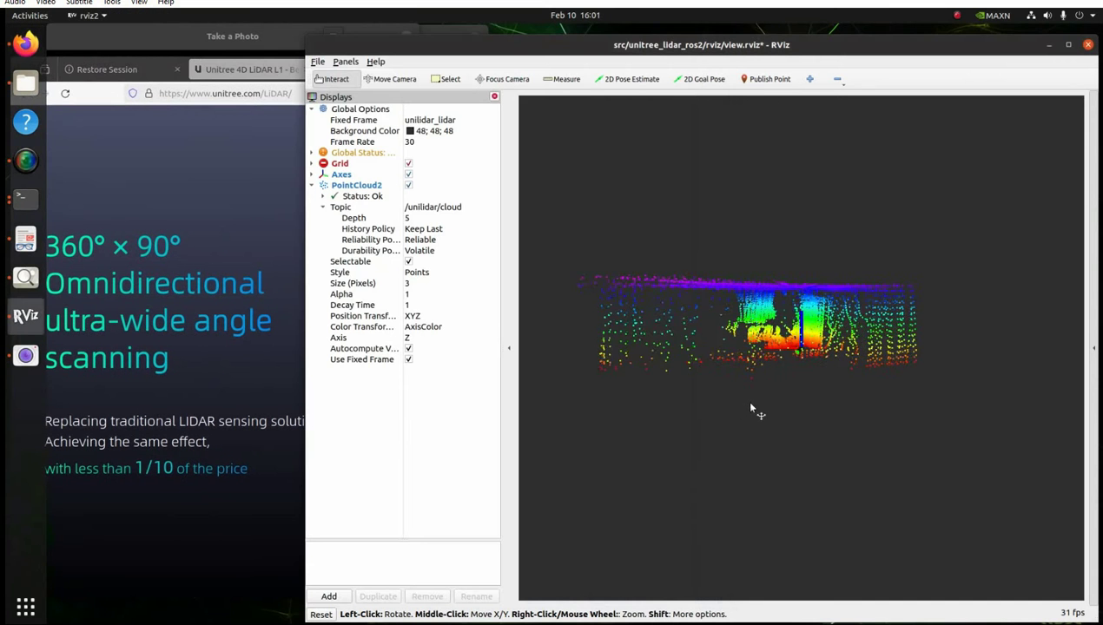
drag(752, 408, 811, 431)
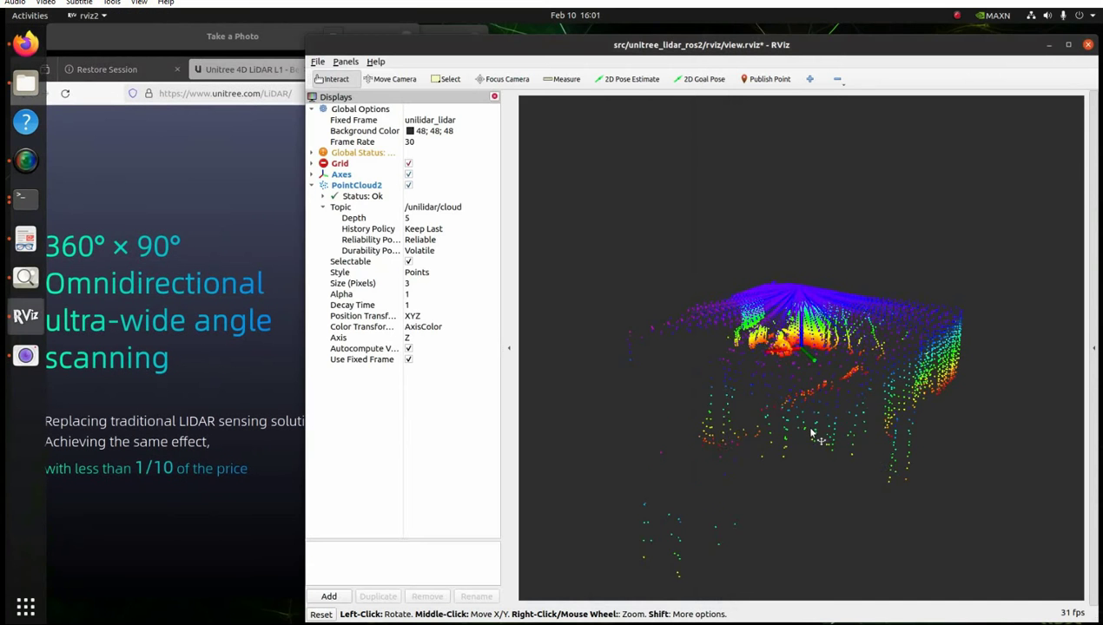
scroll(812, 430, down, 5)
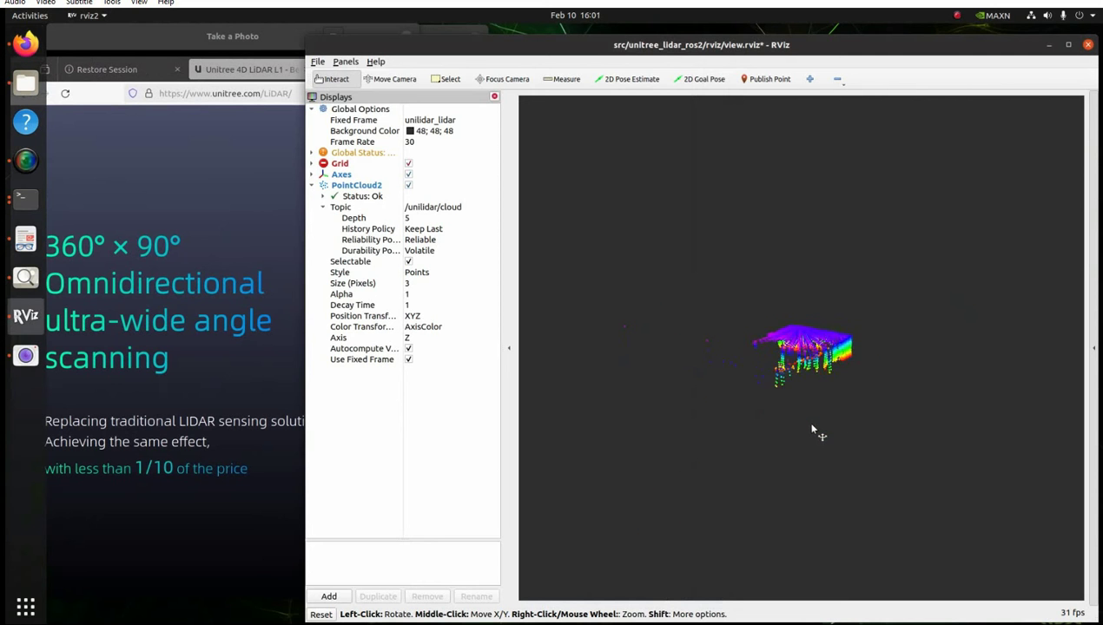
scroll(812, 428, up, 10)
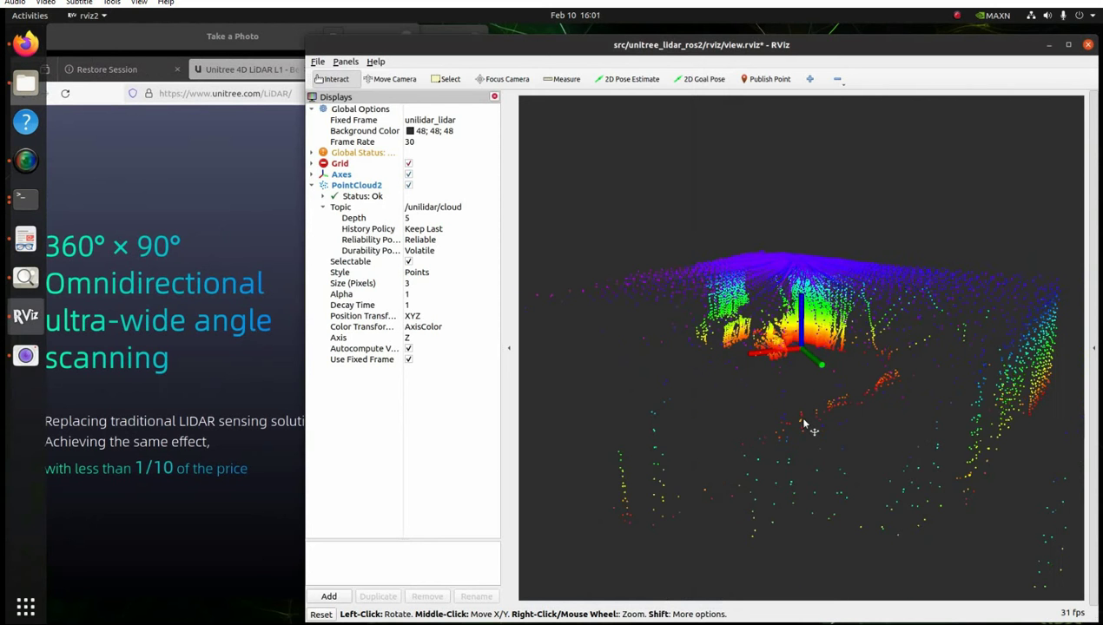
- Return to the Unitree page in Firefox and review the sample building scan and the section on small mobile robots
click(207, 352)
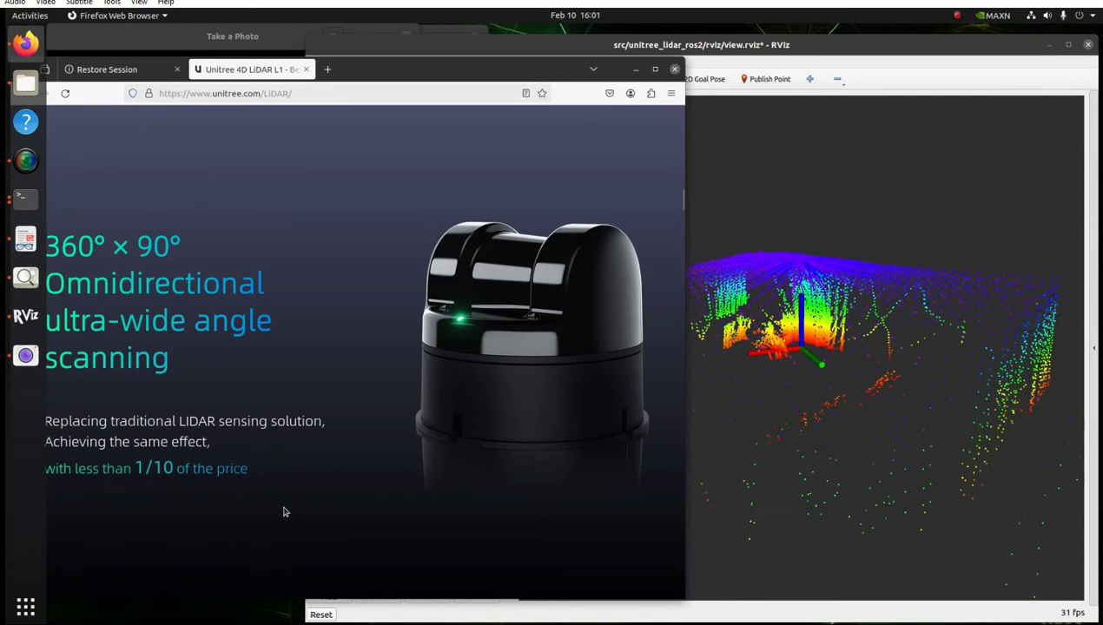
scroll(288, 510, down, 4)
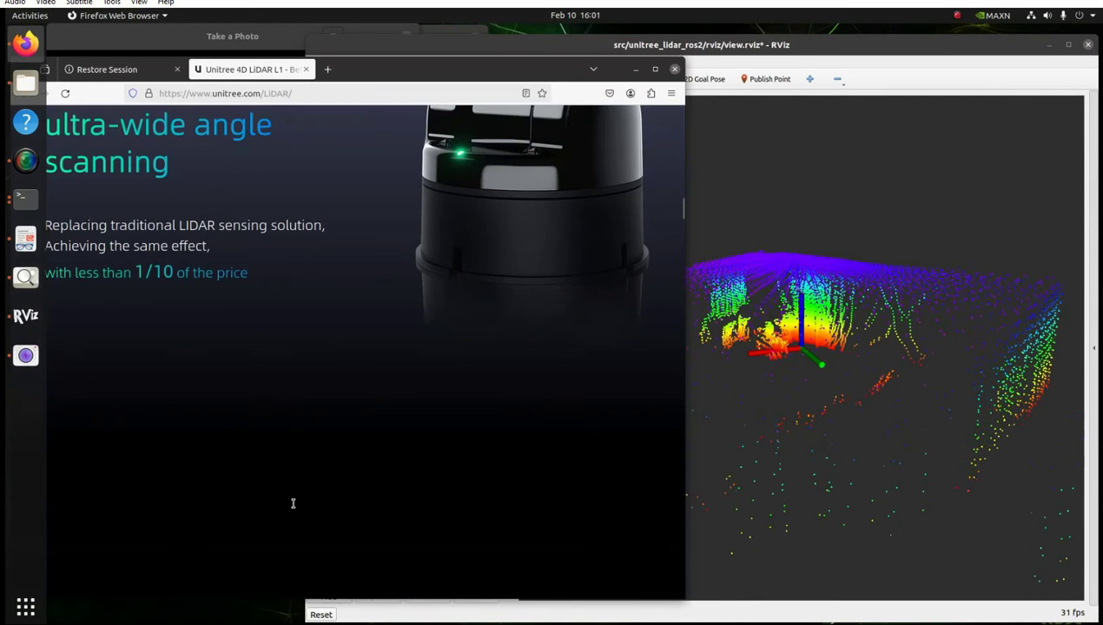
scroll(293, 506, down, 5)
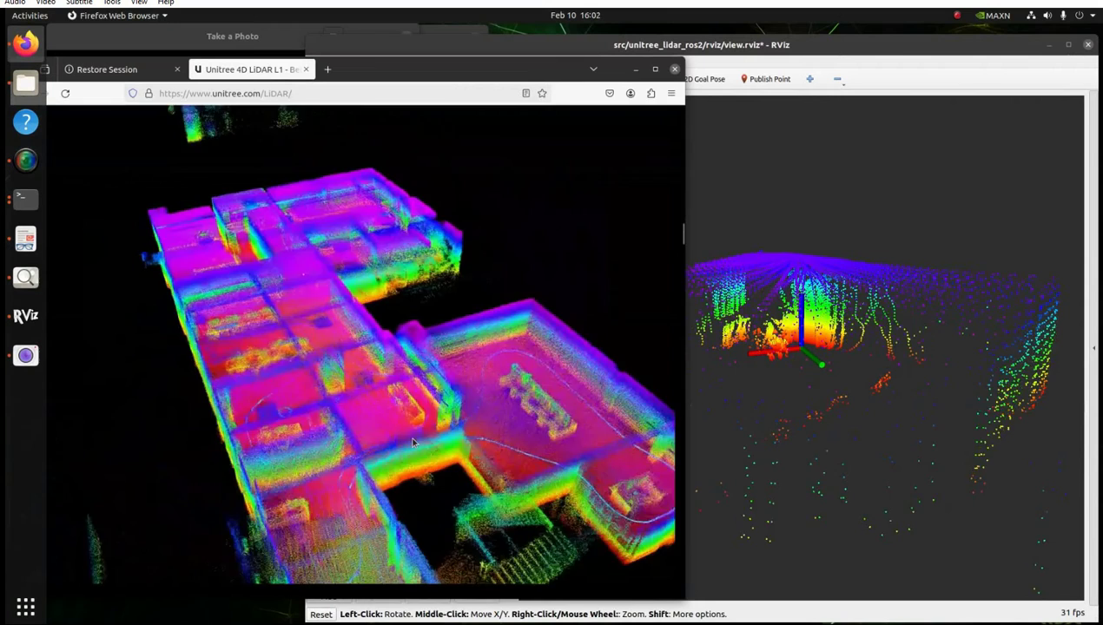
scroll(412, 443, down, 5)
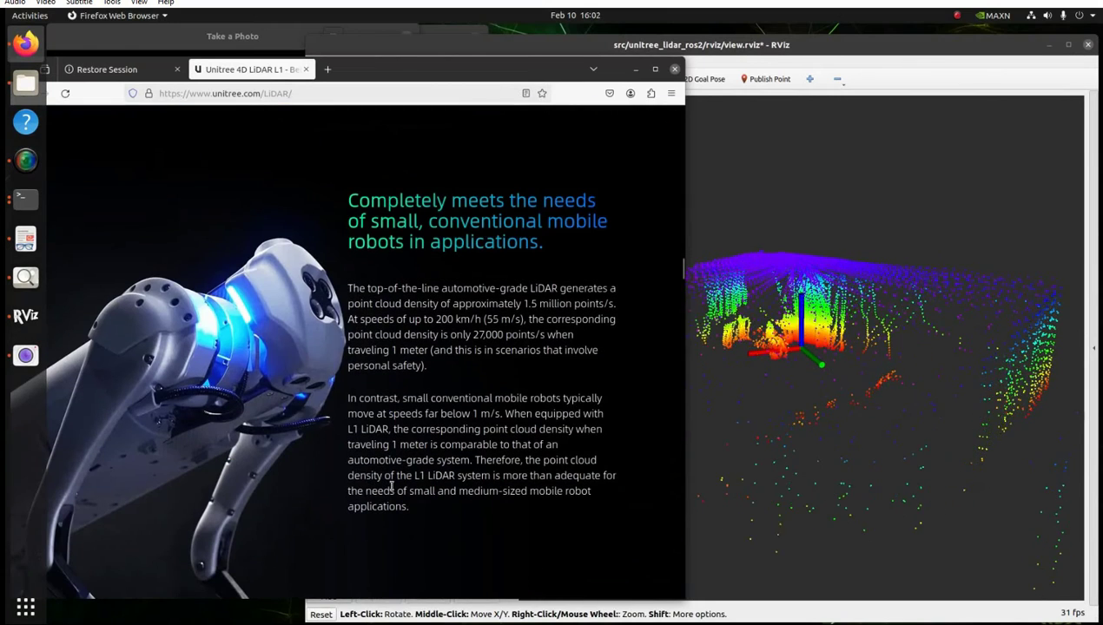
- Review the L1's features on field of view, compact size, glass detection and ambient light resistance, through to the recommended deployment scheme
scroll(327, 480, down, 10)
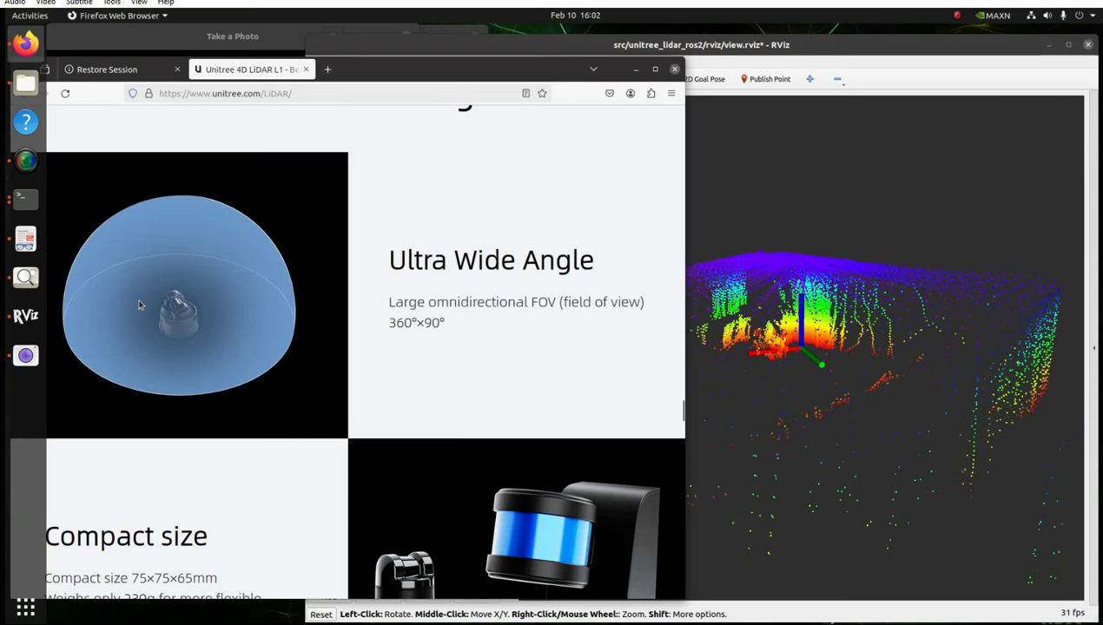
scroll(139, 305, down, 3)
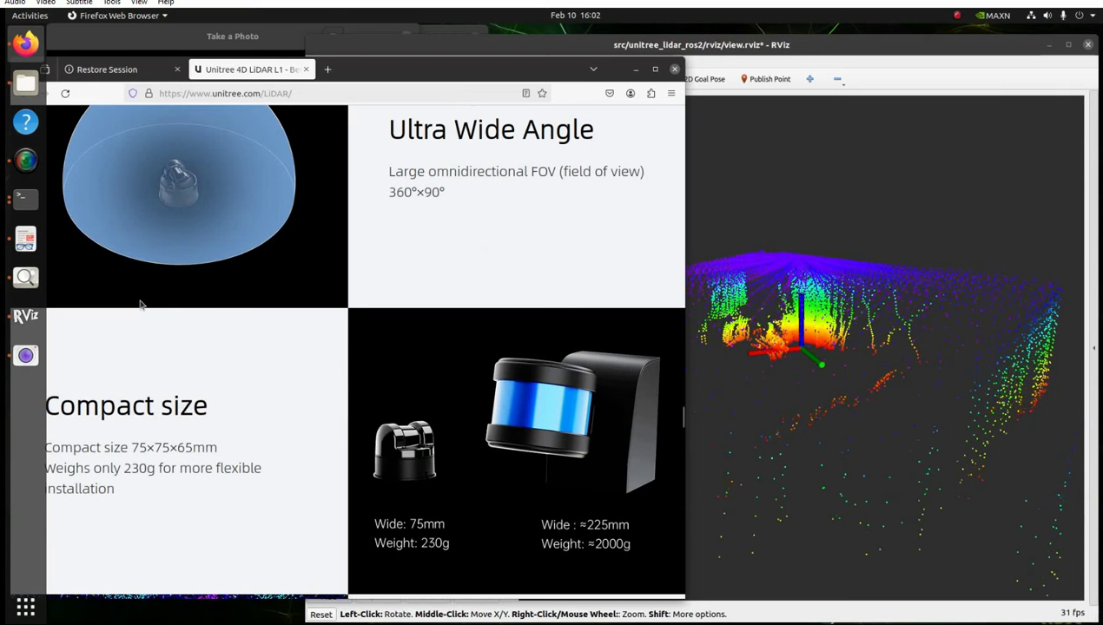
scroll(140, 305, up, 3)
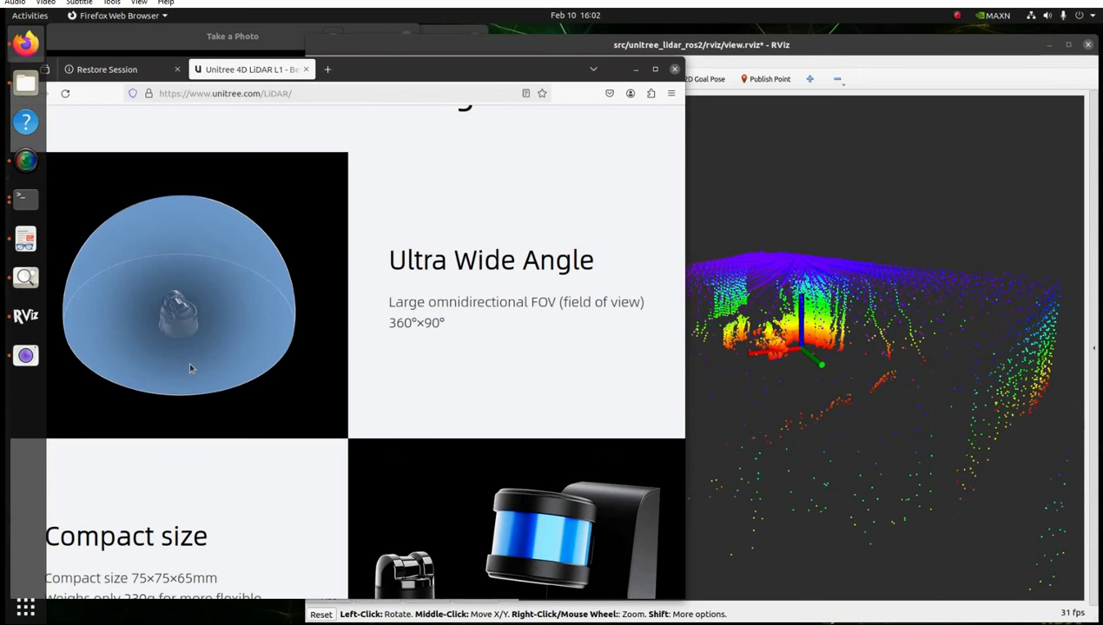
scroll(190, 368, down, 5)
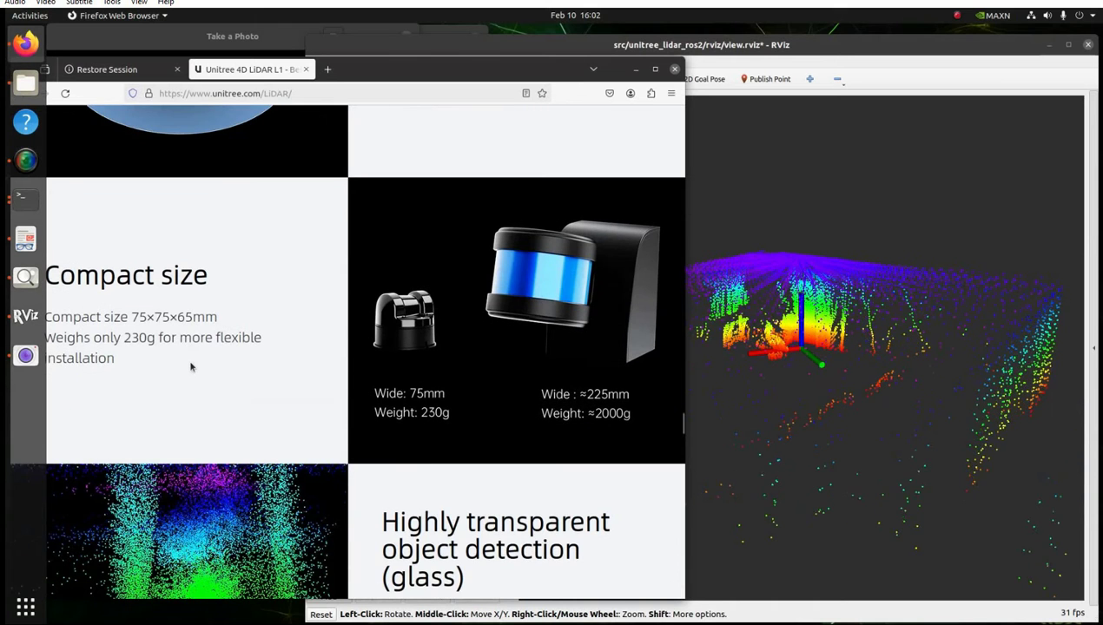
scroll(191, 365, down, 1)
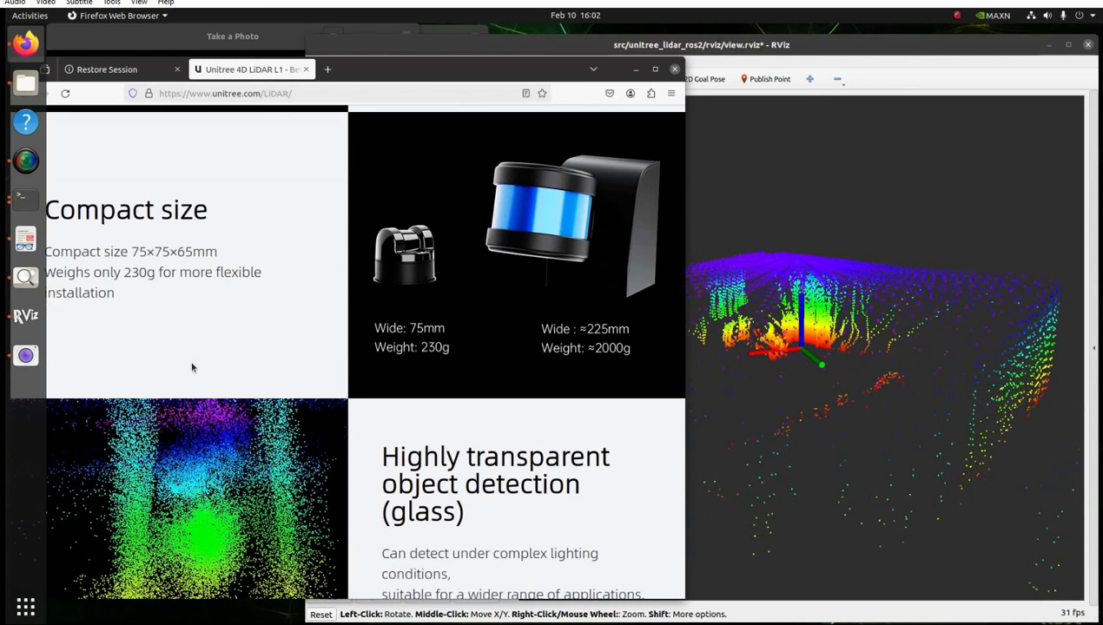
scroll(191, 367, down, 7)
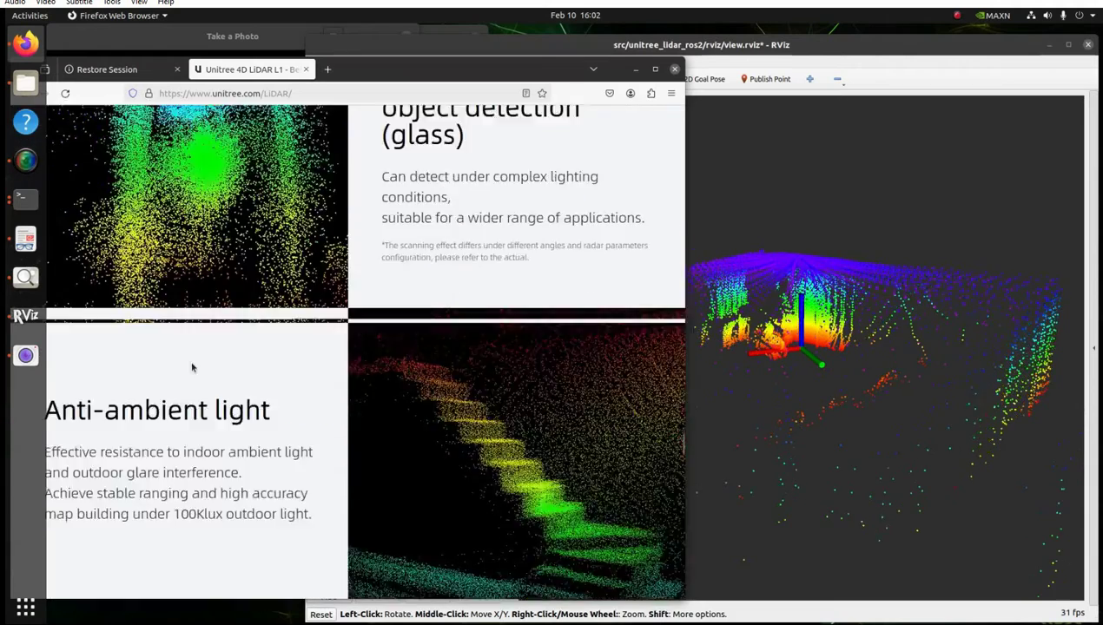
scroll(193, 367, down, 5)
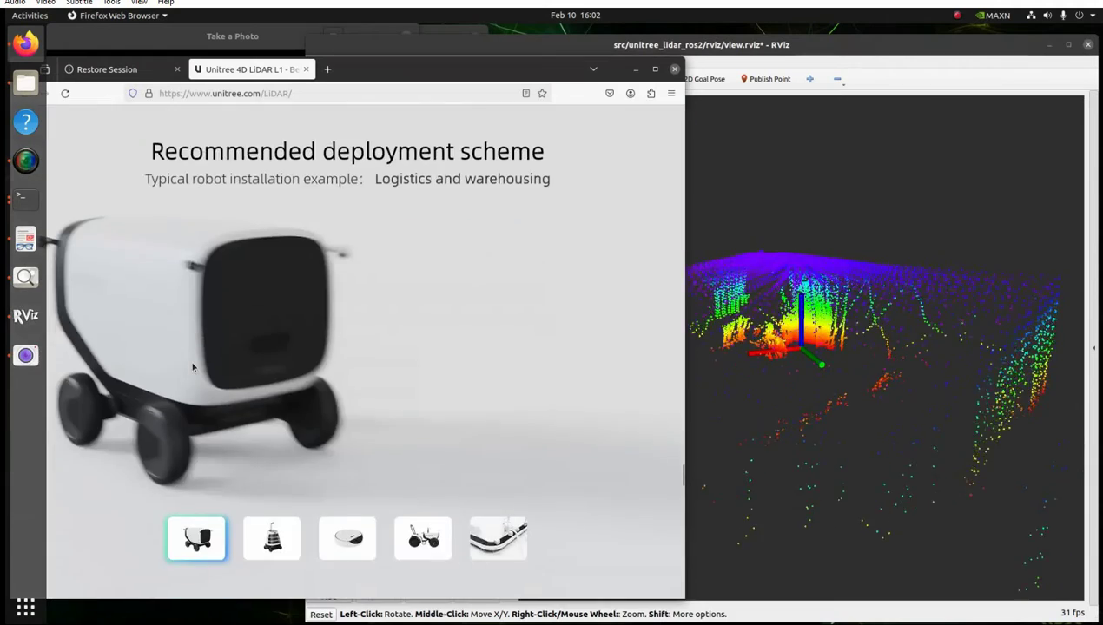
- Compare the L1's price and parameters with those of a depth camera and a wide-angle 3D radar
scroll(212, 362, down, 7)
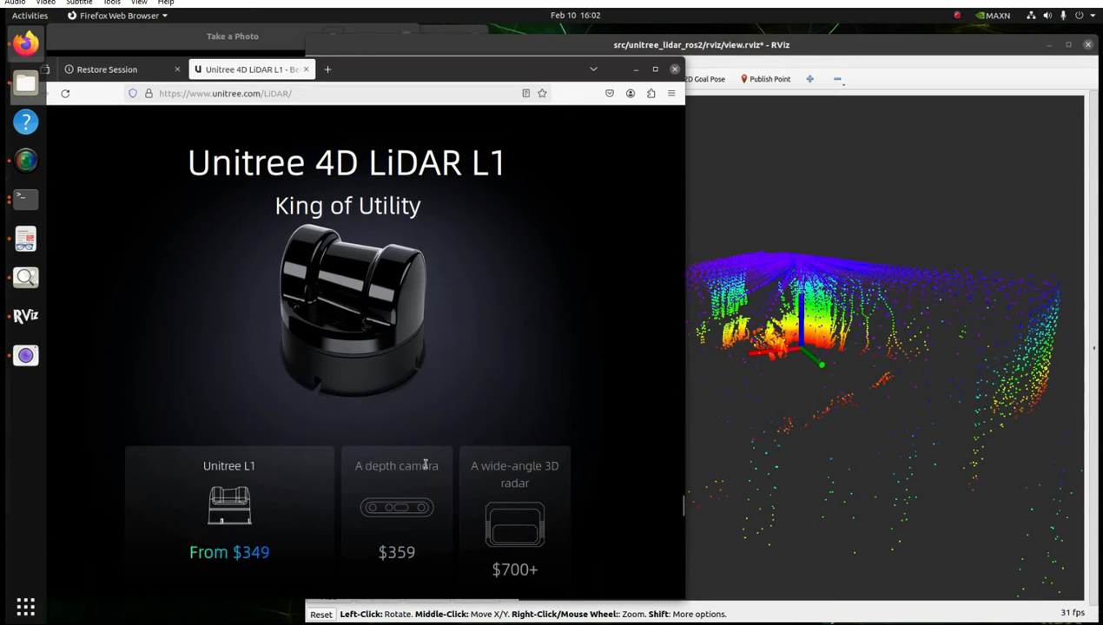
scroll(425, 465, down, 2)
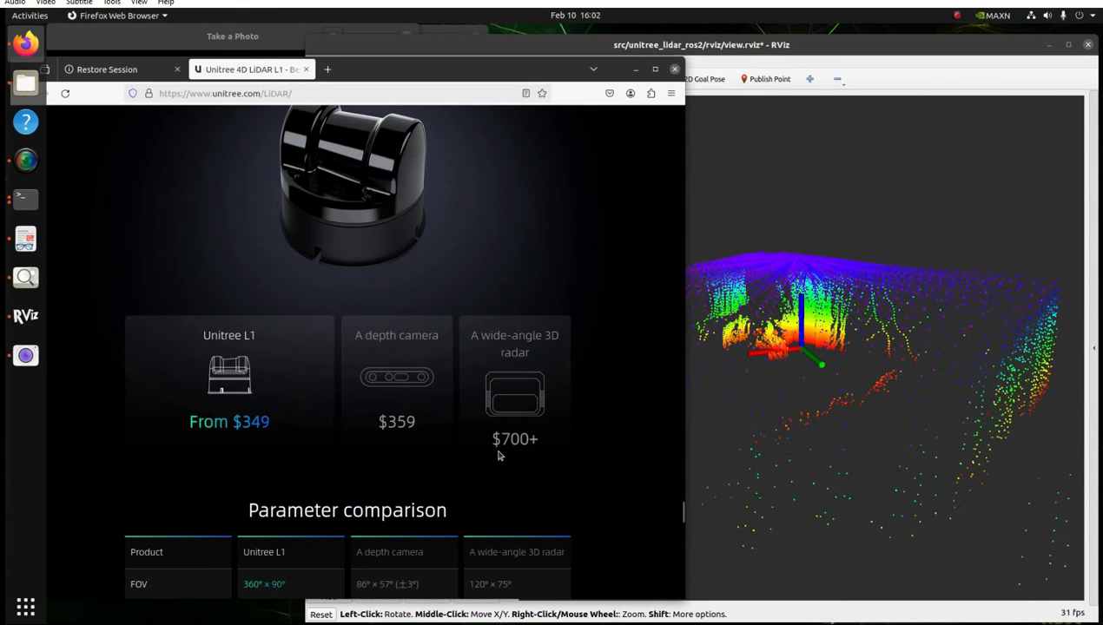
scroll(507, 467, down, 3)
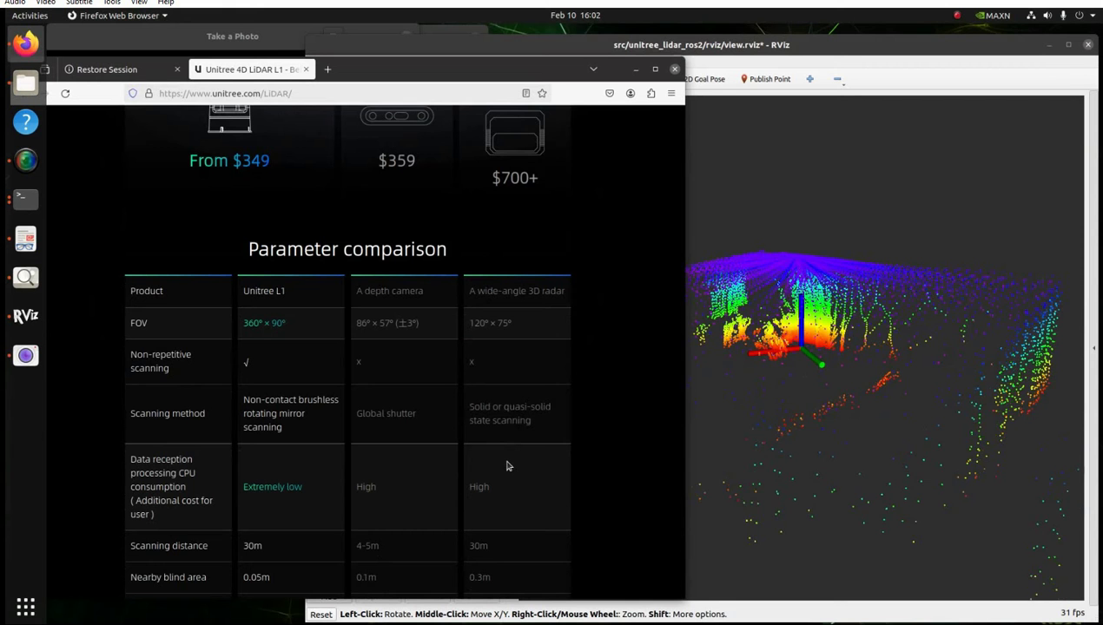
scroll(508, 467, down, 2)
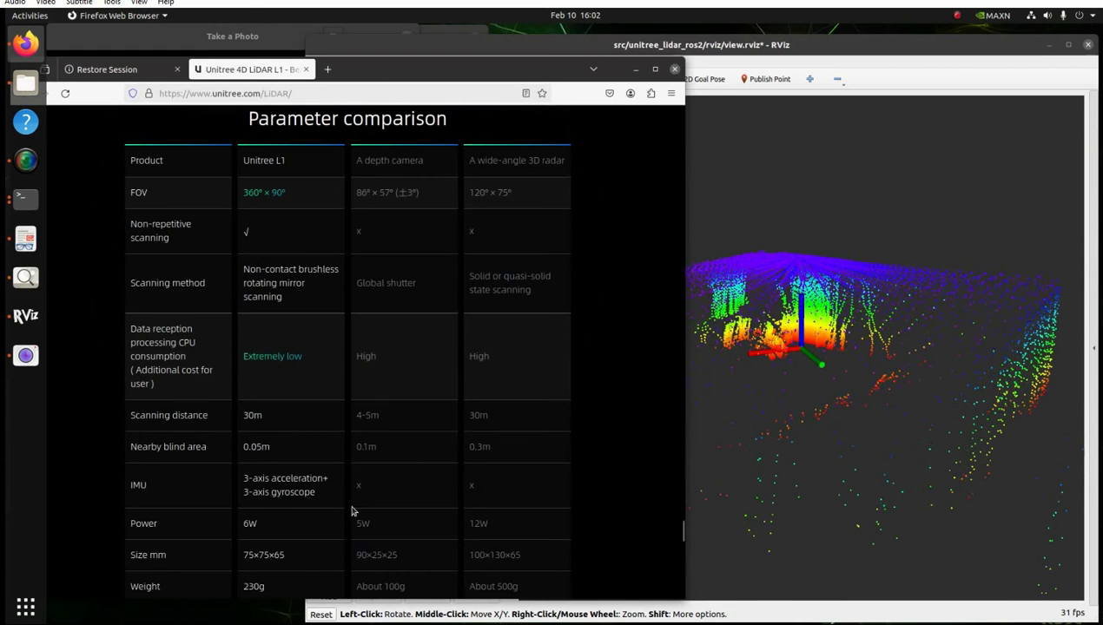
scroll(351, 511, down, 2)
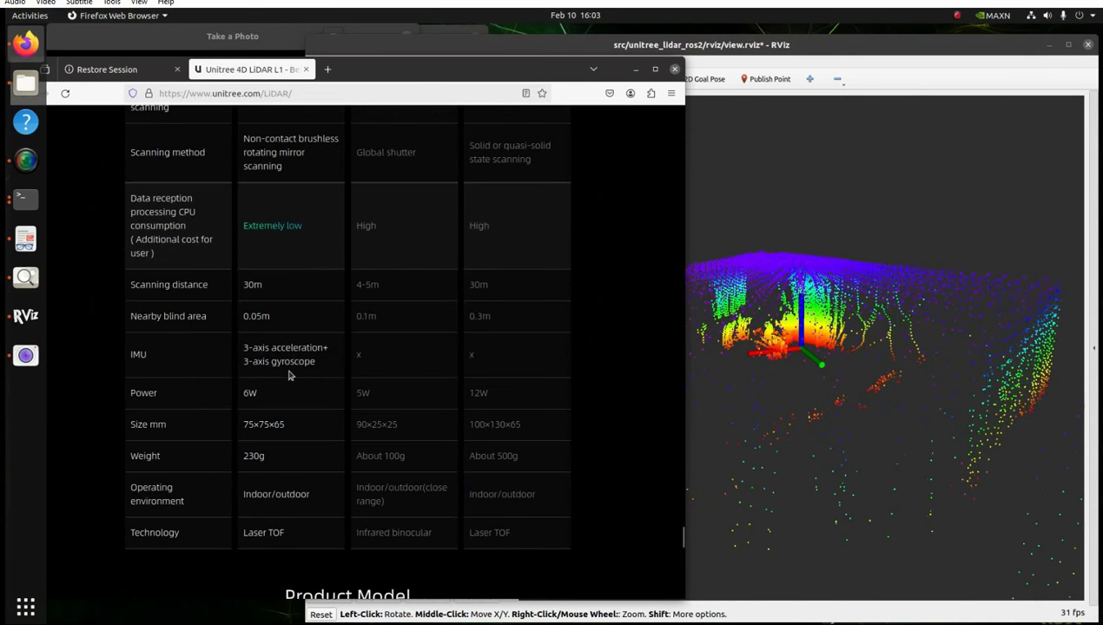
- Read the Product Model table comparing the L1 PM and L1 RM, through to the end of the page
scroll(304, 386, down, 4)
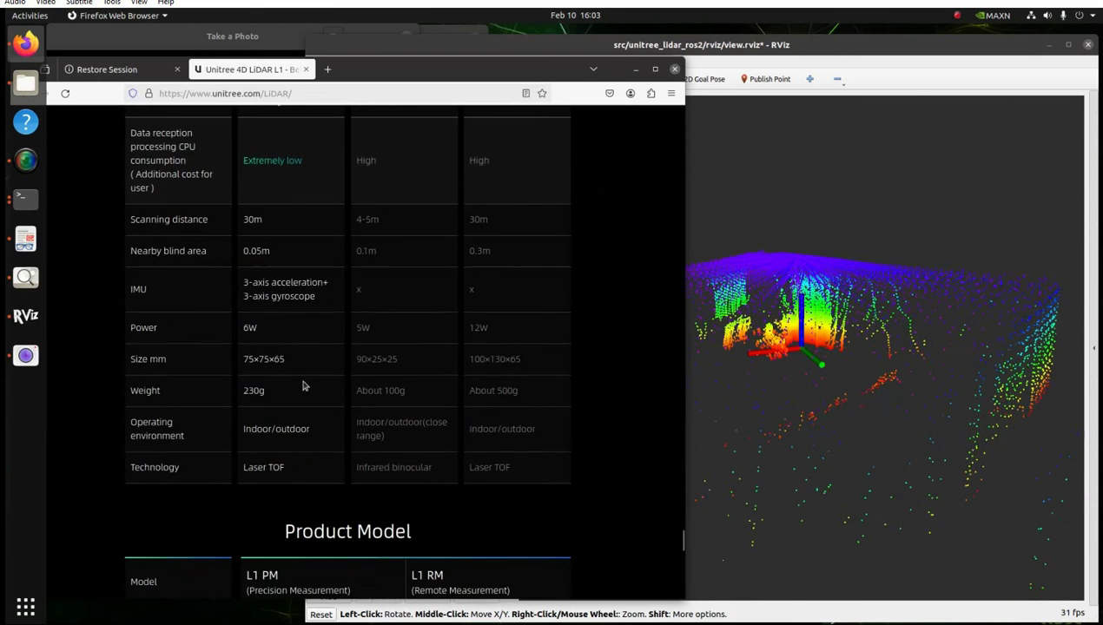
scroll(304, 385, down, 1)
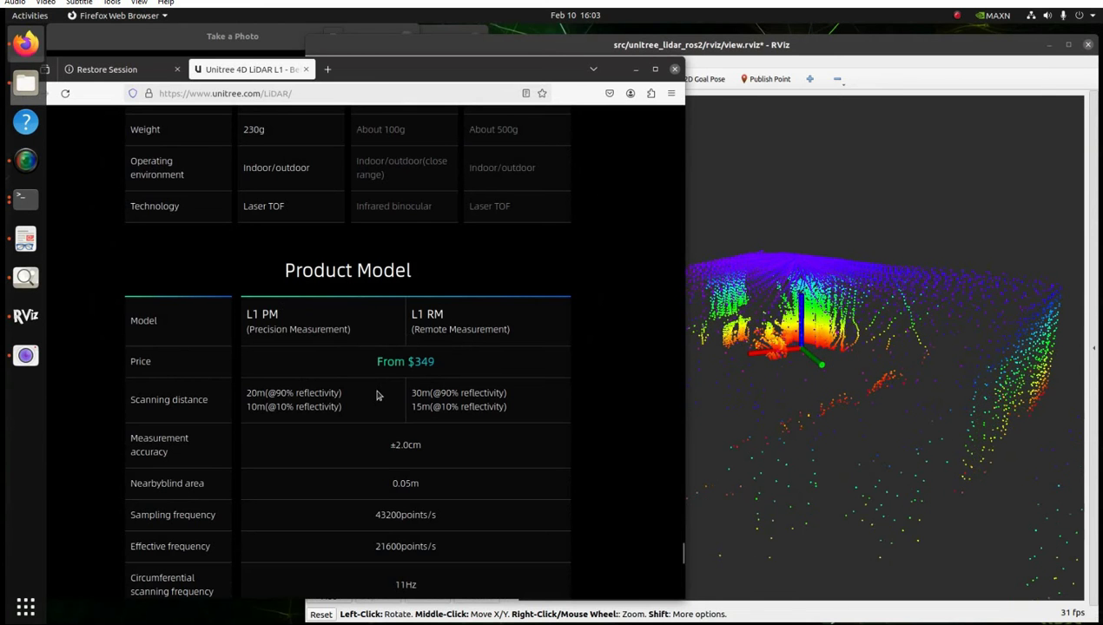
scroll(376, 397, down, 4)
scroll(376, 397, down, 4)
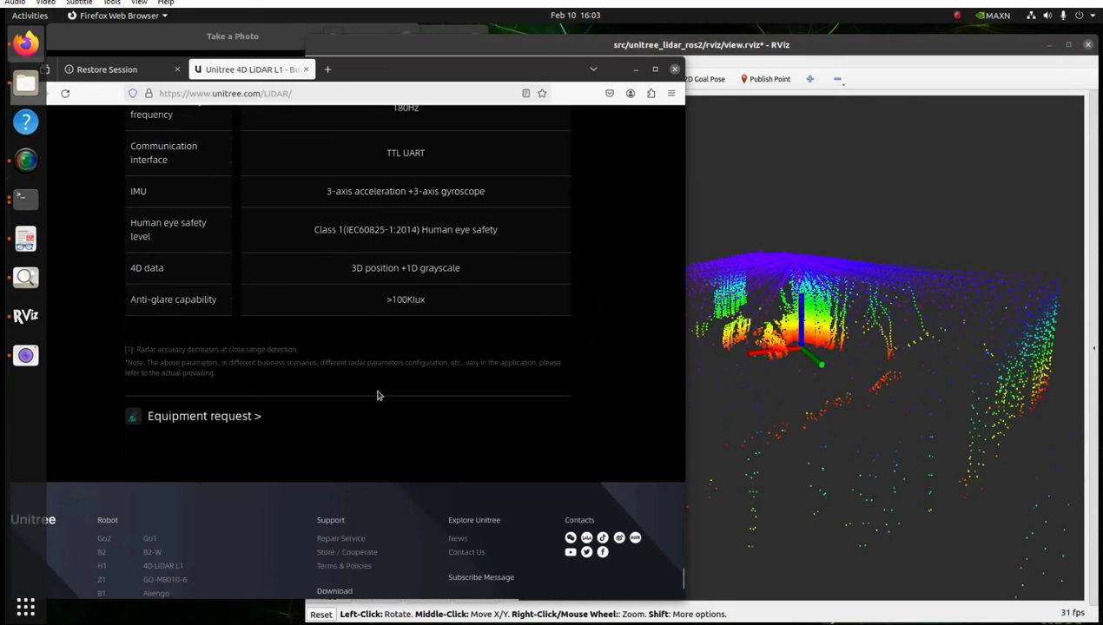
scroll(376, 397, down, 2)
- Go back up the page to the price cards above the Parameter comparison table
scroll(377, 396, up, 12)
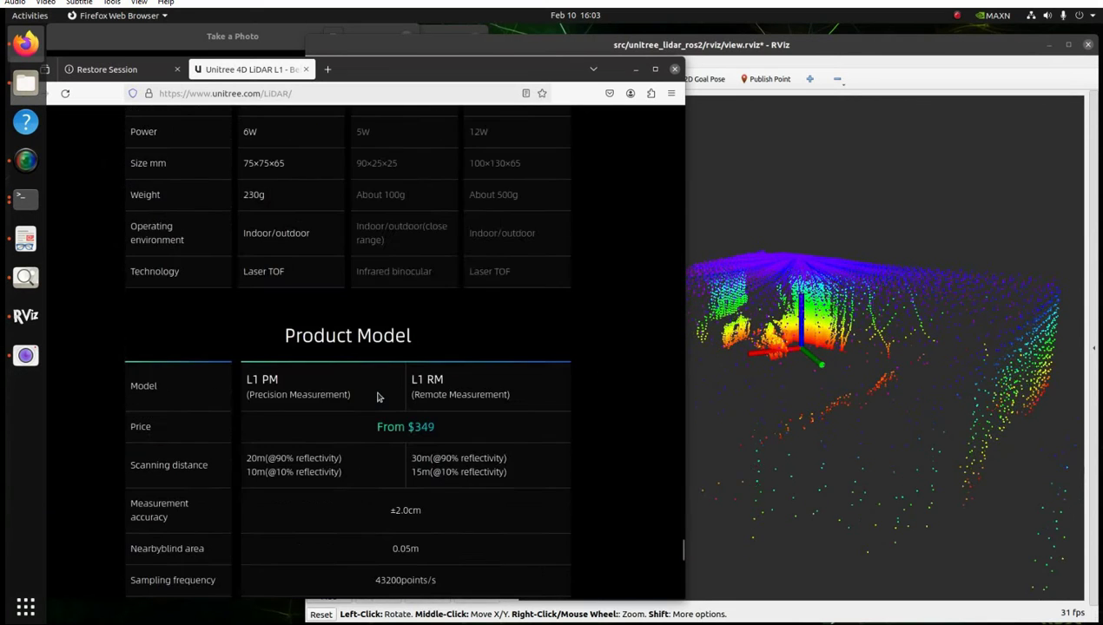
scroll(377, 397, up, 4)
scroll(377, 397, up, 3)
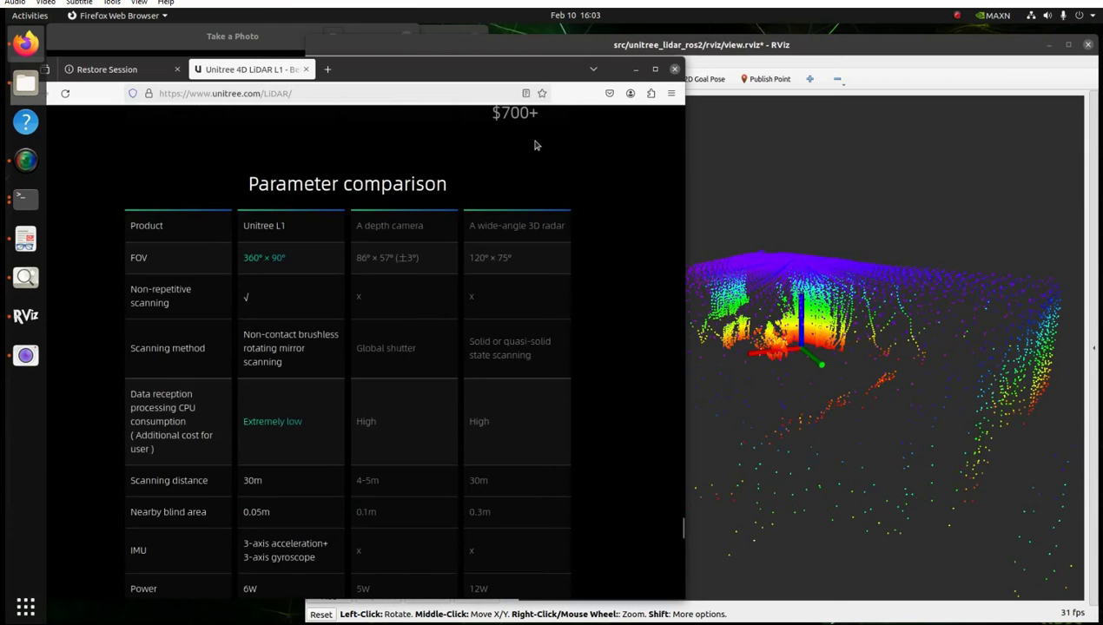
scroll(498, 178, up, 4)
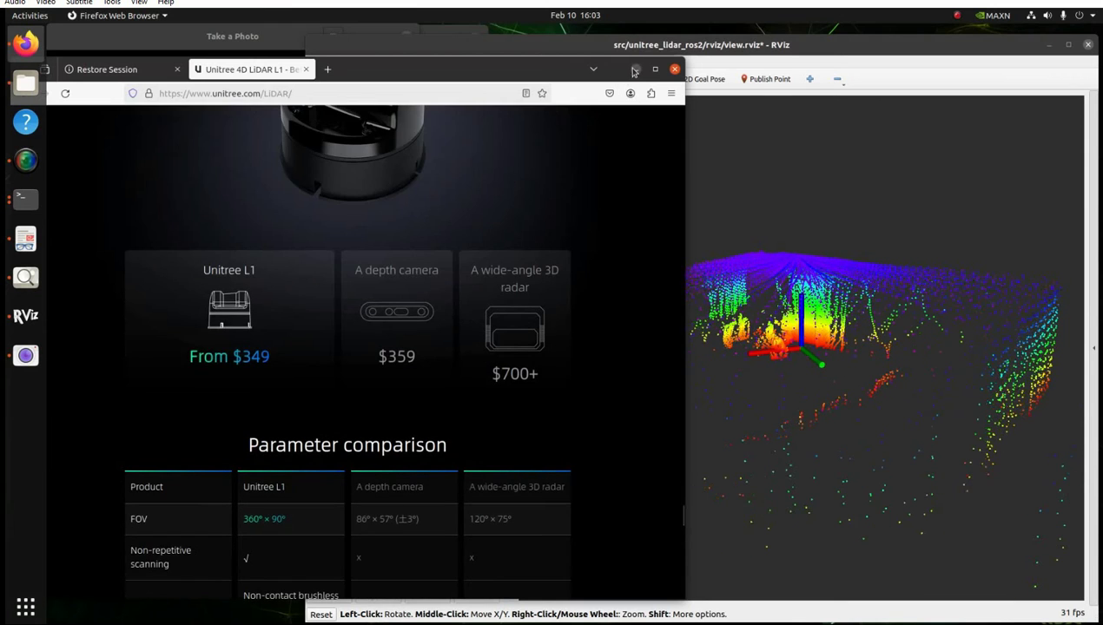
- Minimize the product page to return to RViz and examine the whole live point cloud from above and from the side
click(635, 69)
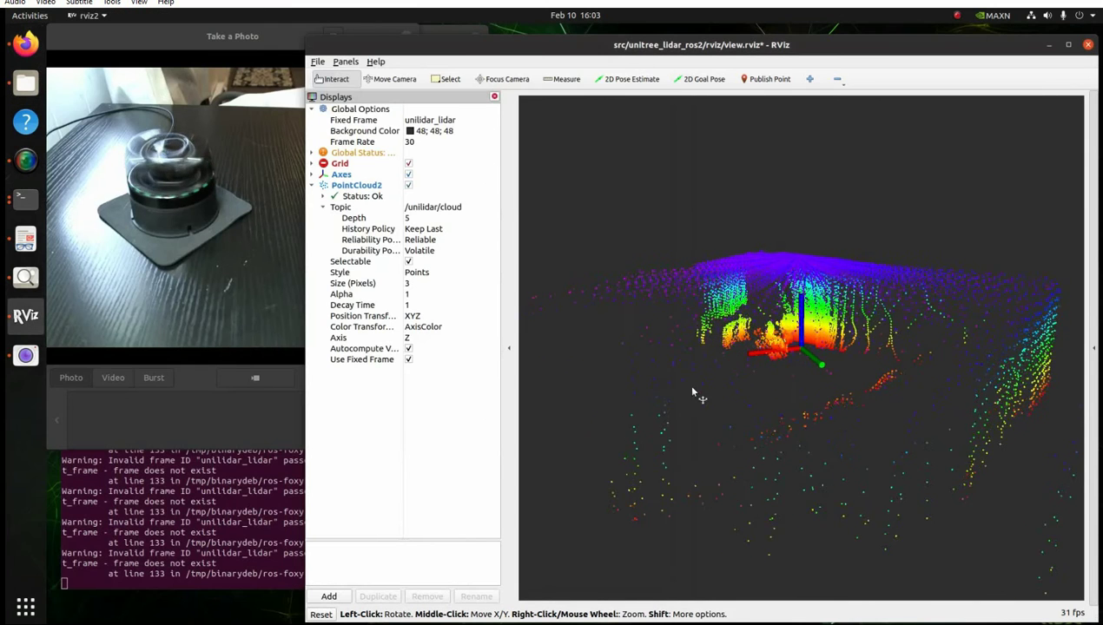
mouse_move(686, 383)
mouse_down()
mouse_move(655, 373)
mouse_move(674, 389)
mouse_up()
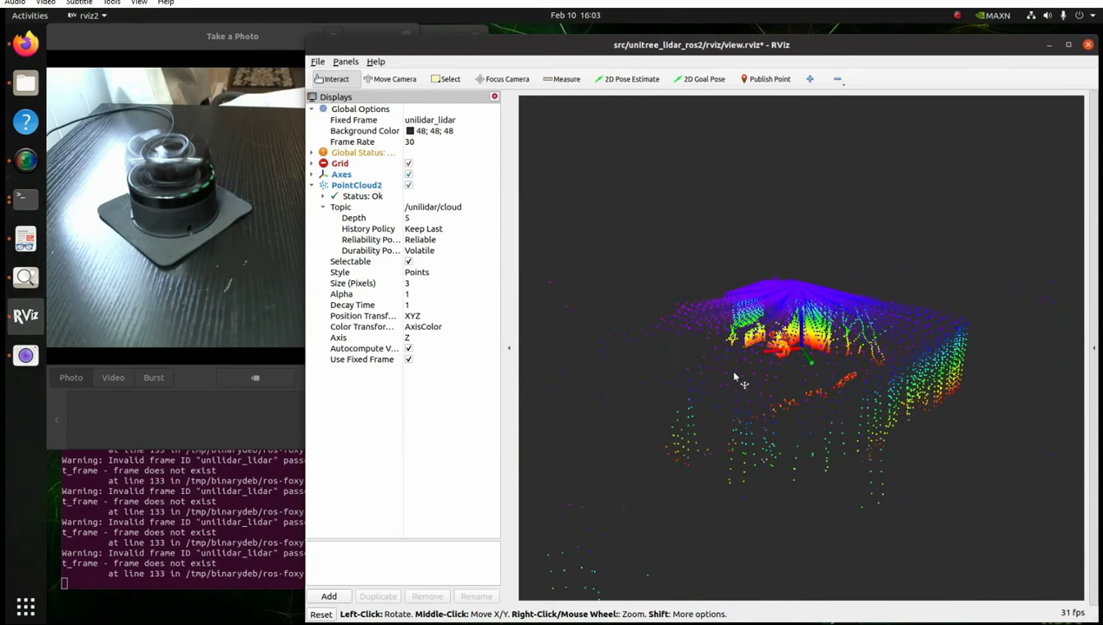
scroll(727, 368, down, 3)
drag(749, 360, 751, 415)
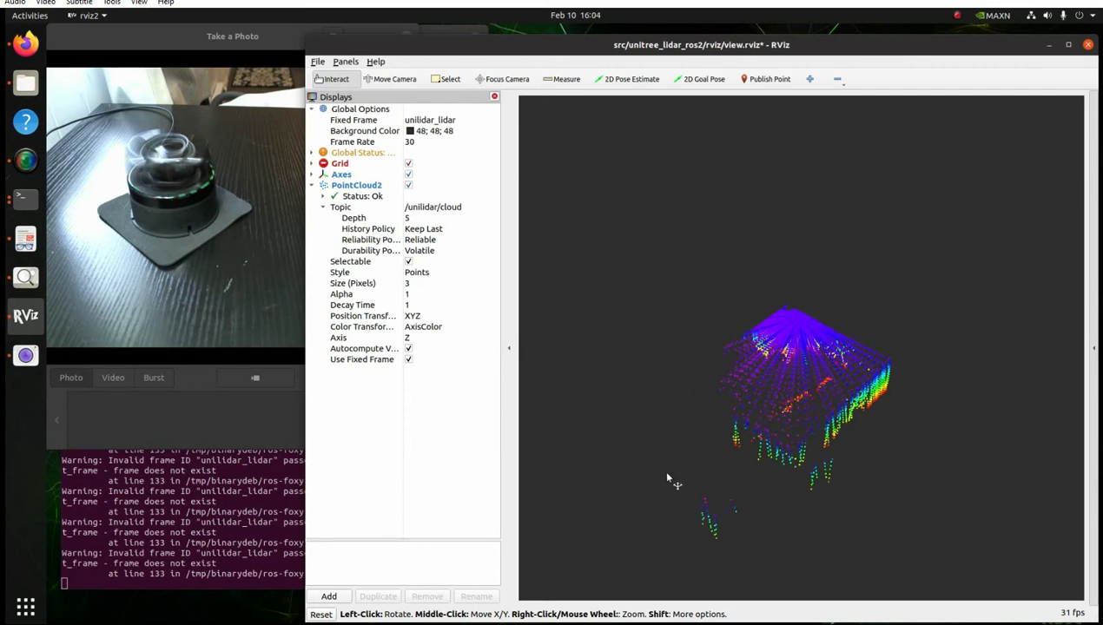
drag(667, 477, 769, 315)
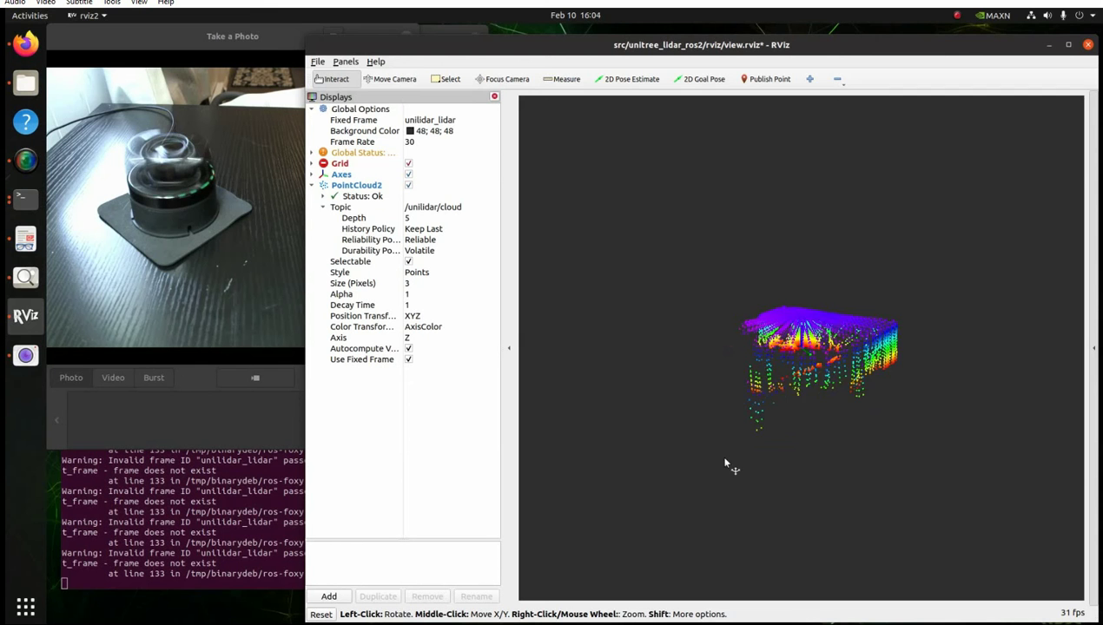
drag(745, 454, 710, 448)
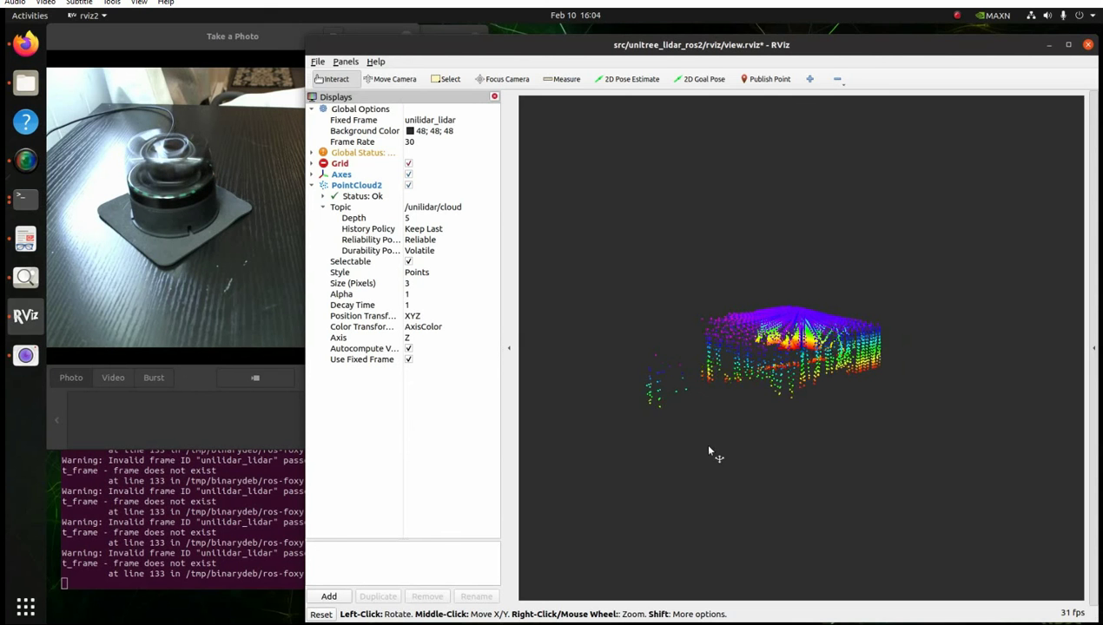
drag(709, 451, 772, 470)
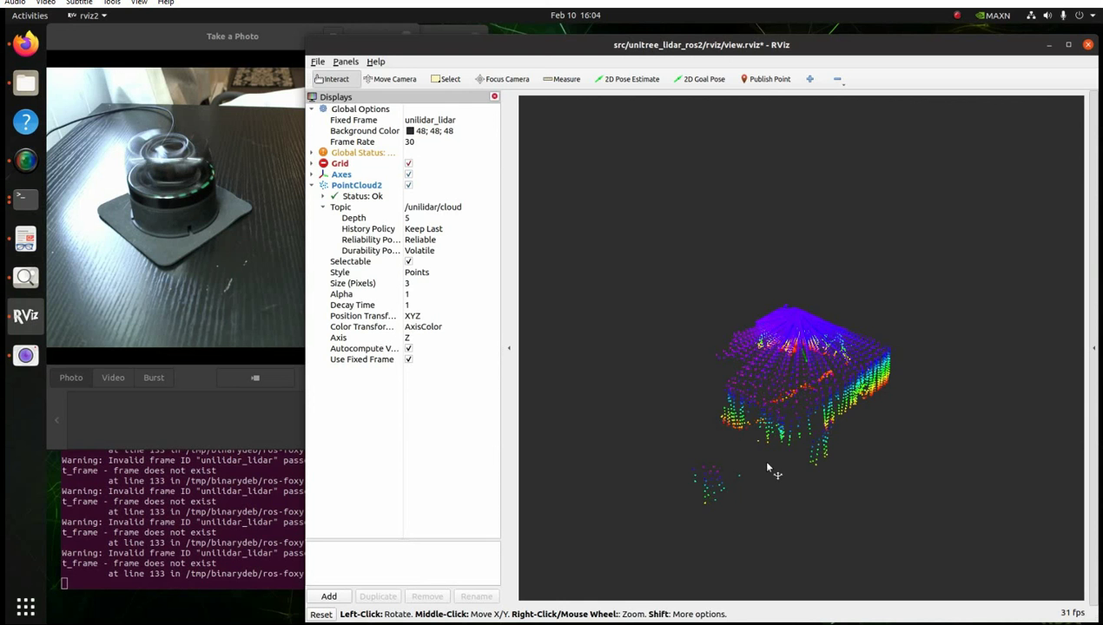
- Bring the Cheese camera view of the sensor forward, and return to RViz to examine the point cloud up close and at a low angle
click(124, 202)
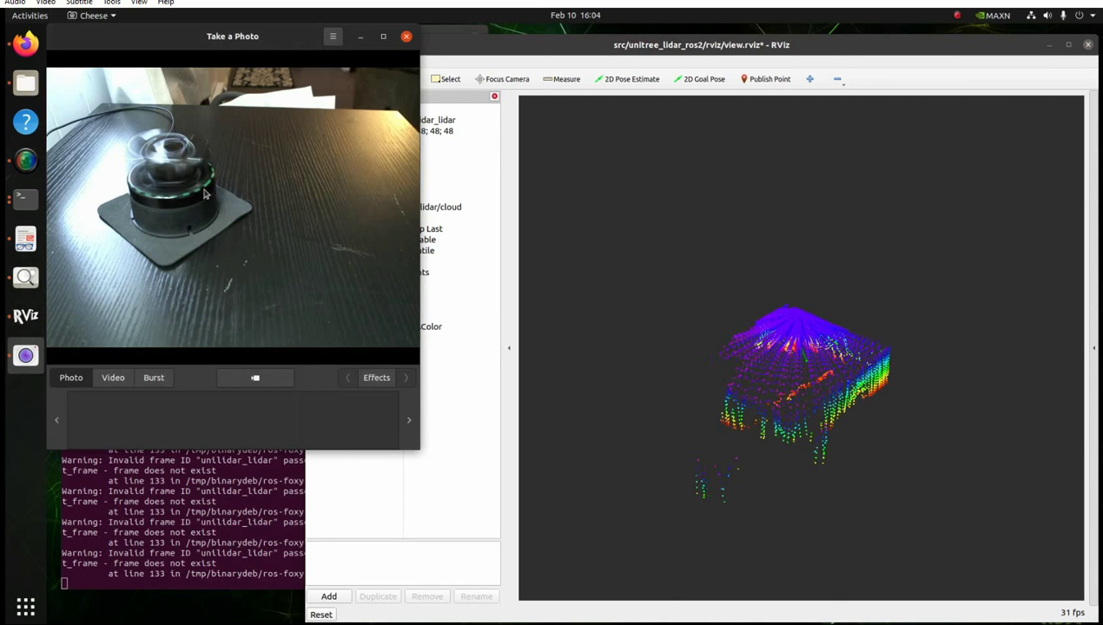
click(605, 338)
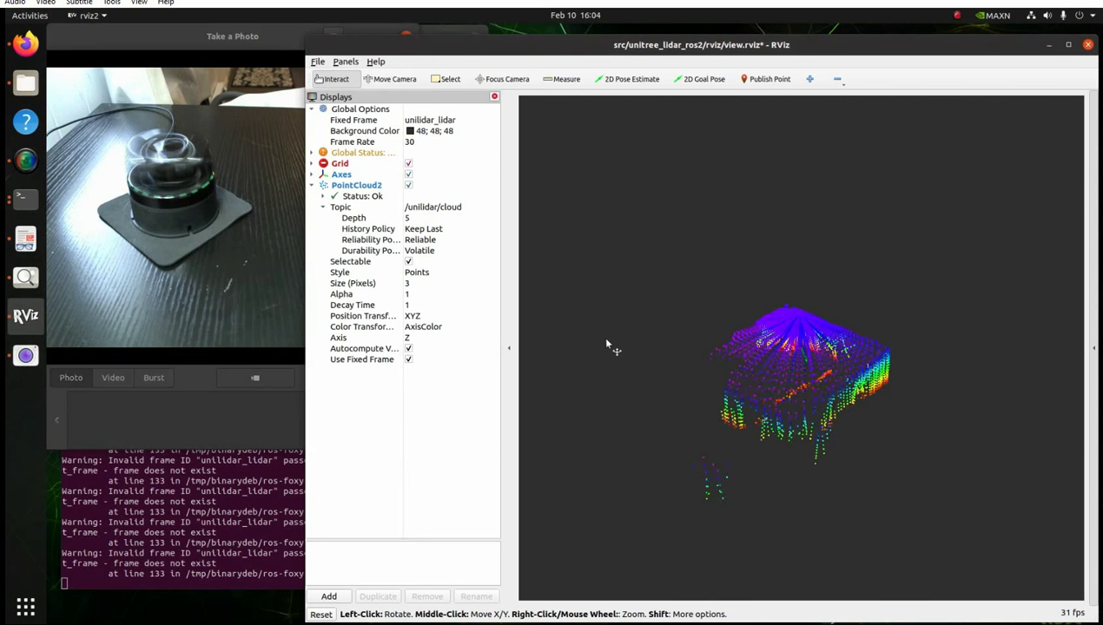
drag(591, 374, 631, 346)
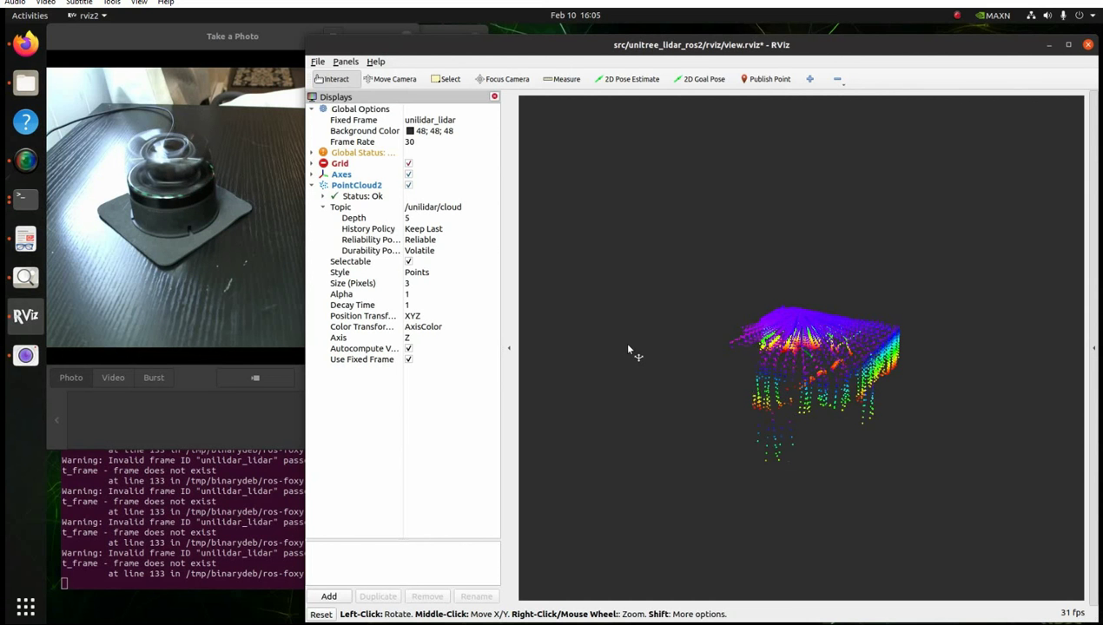
drag(629, 350, 773, 369)
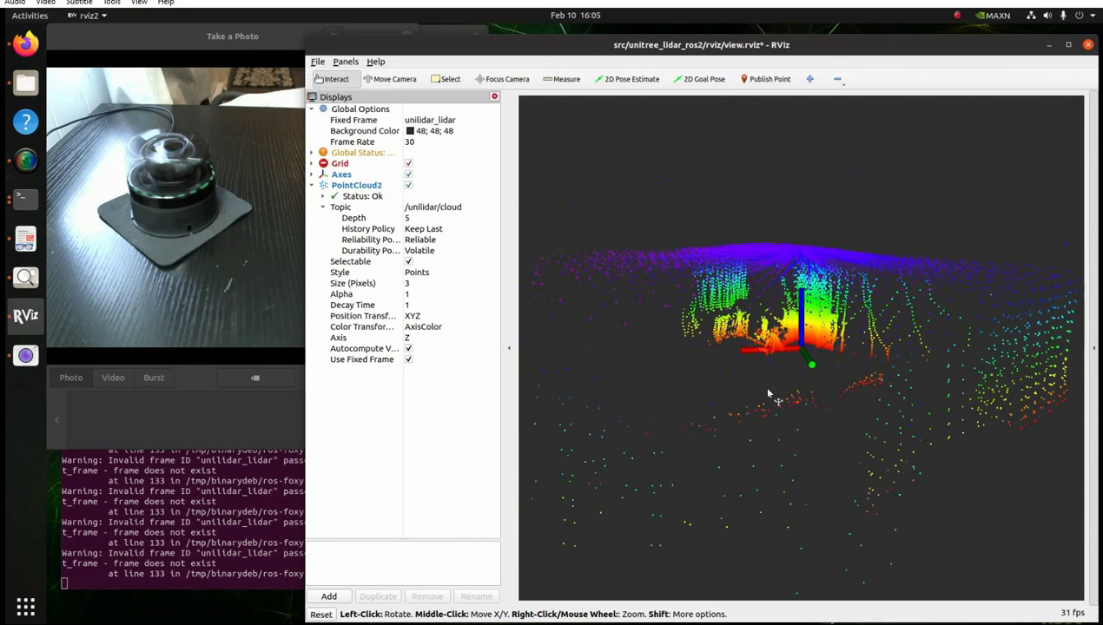
drag(768, 394, 766, 425)
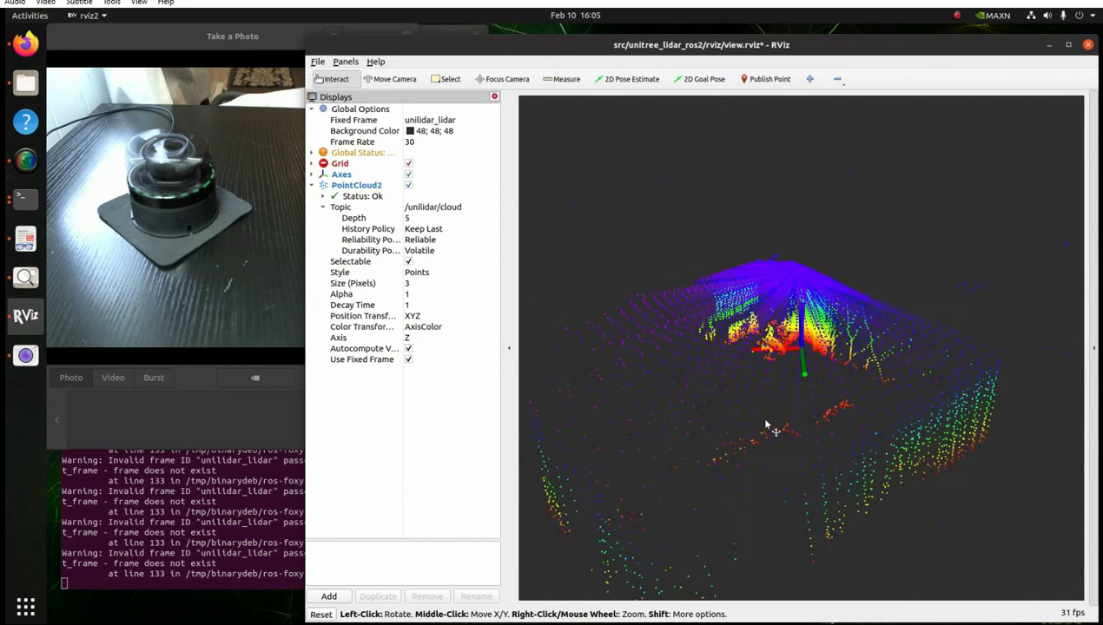
scroll(768, 424, down, 3)
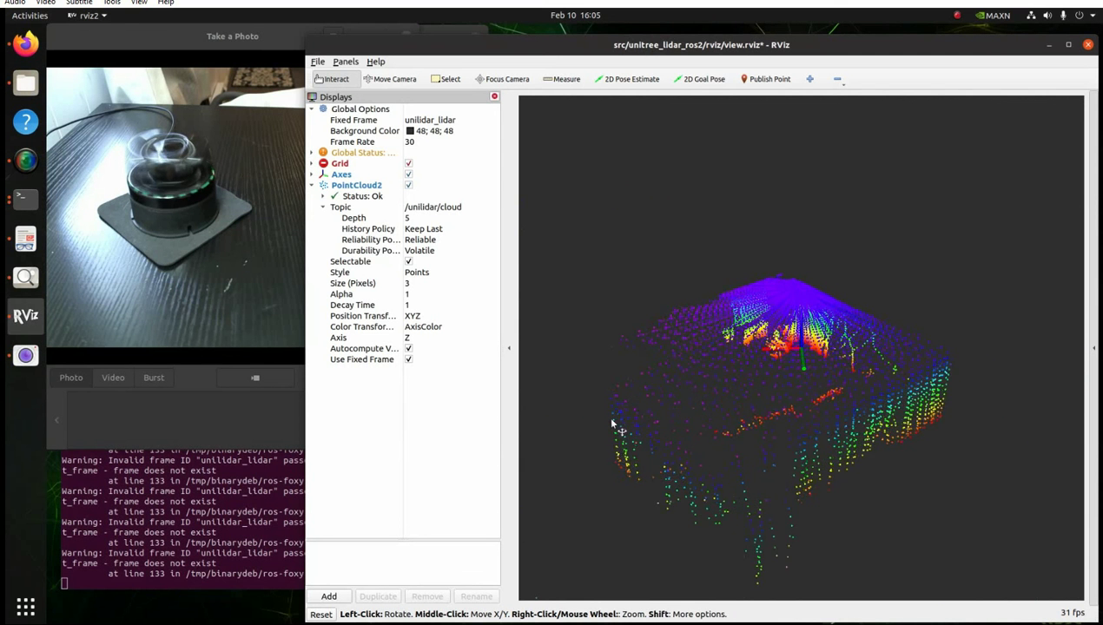
drag(613, 425, 737, 336)
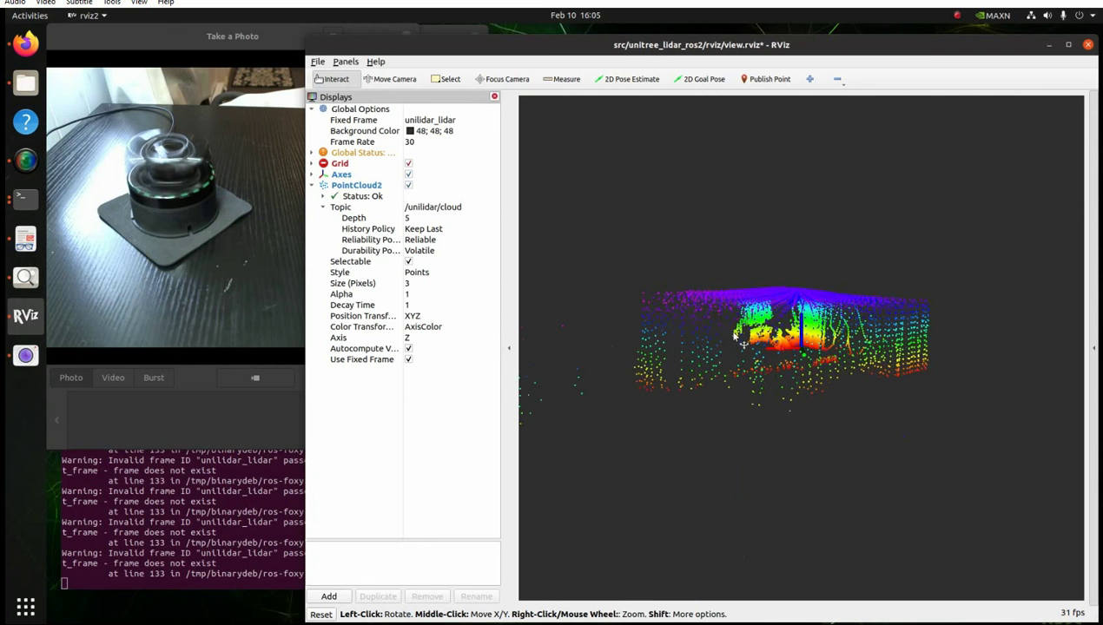